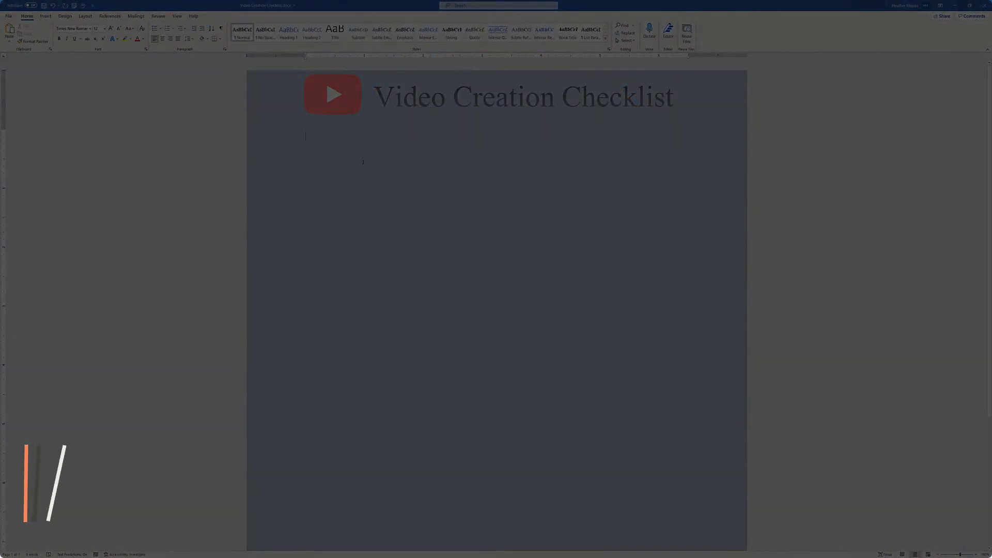
# - Paste the video checklist items below the Video Creation Checklist title
pyautogui.write('Research Topic Test that the functionality work in our tenant Determine the length of the video \tShort \tSnack Sized \tFull length Working Title of video Create Outline/Script Create Thumbnail for Video Record Video \tScreen at 175% \tHide Bookmark bar \tHide Toolbar Edit Video Time Markers for chapters (if needed) \tYes \tNo Upload Video Final Title of Video Upload Thumbnail Description Tags')
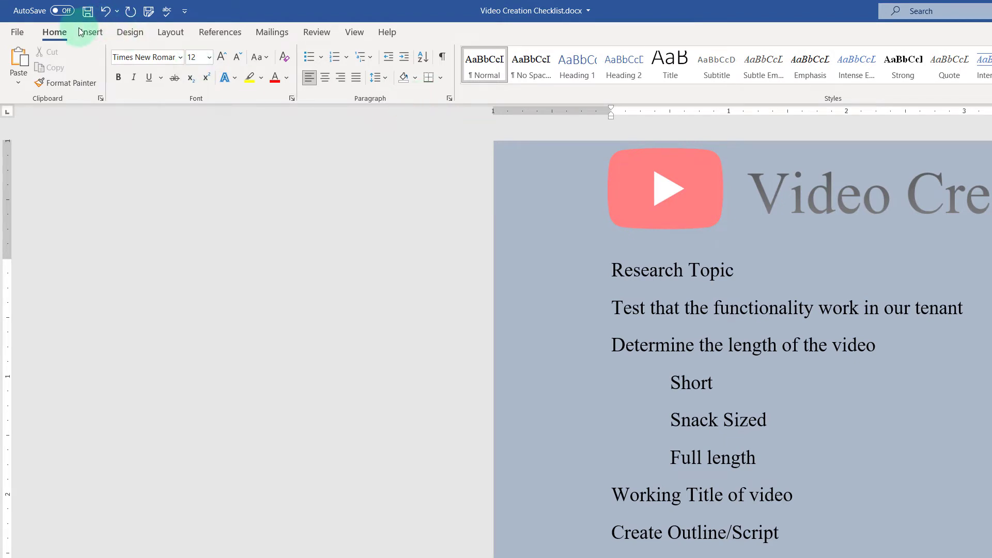
# - Enable the Developer tab under Main Tabs in Word Options' Customize the Ribbon settings
pyautogui.rightClick(428, 98)
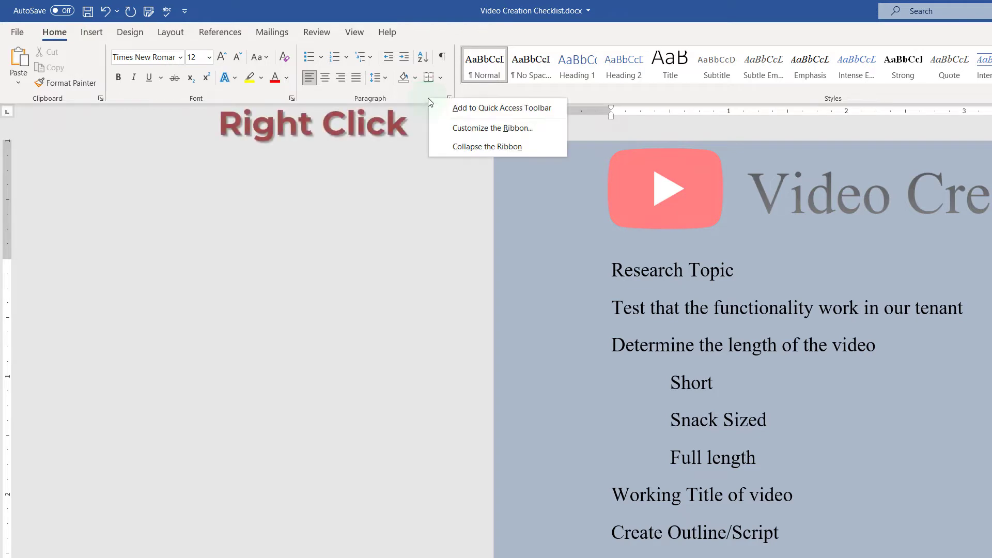
pyautogui.click(452, 129)
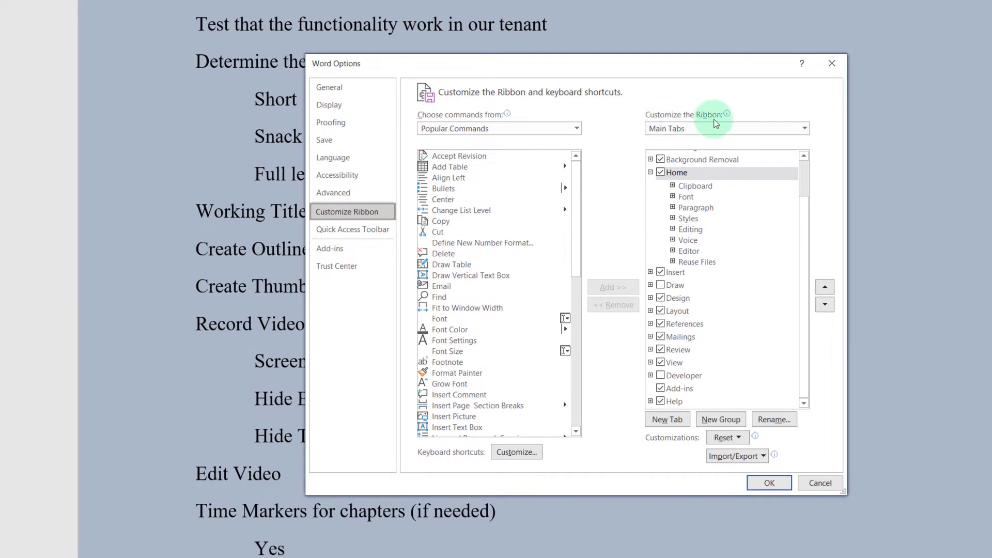
pyautogui.moveTo(715, 124)
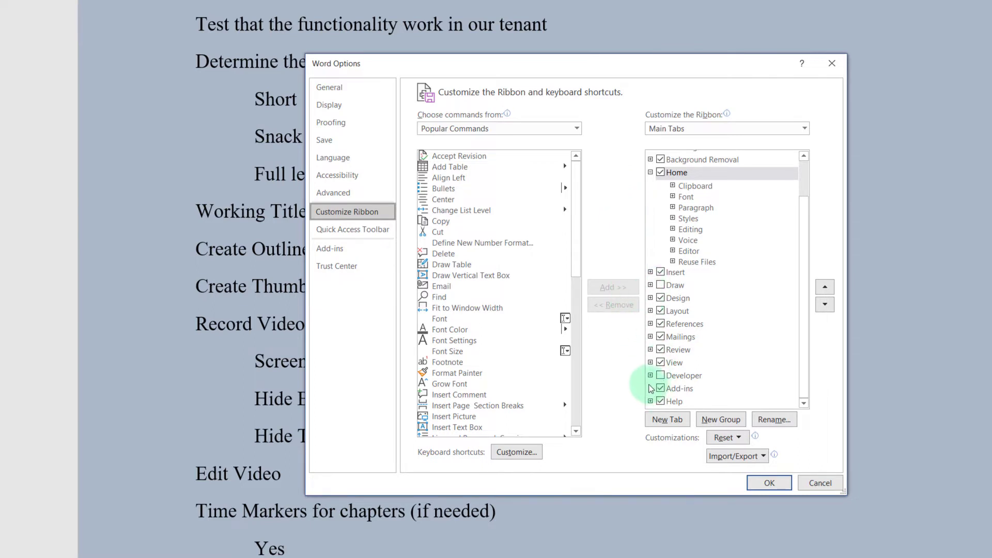
pyautogui.click(661, 380)
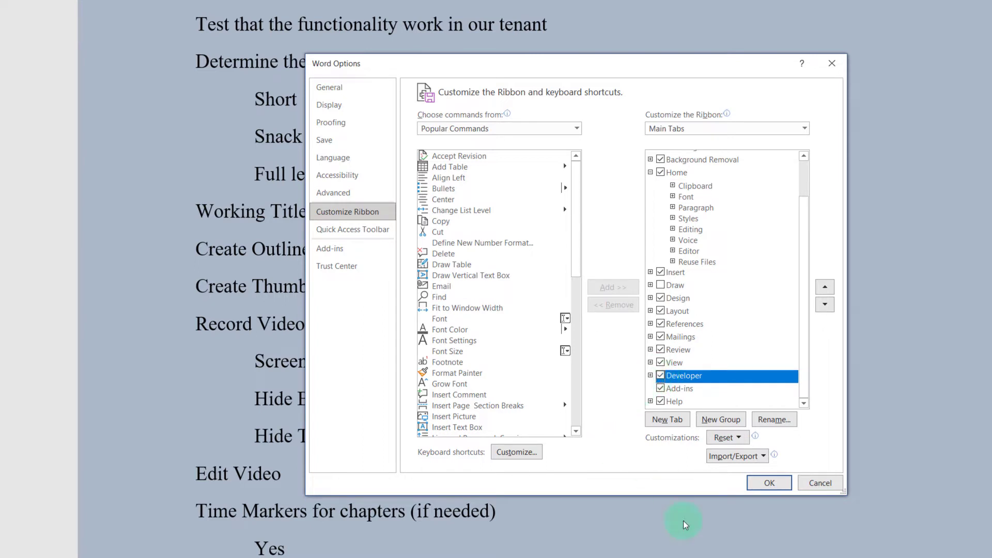
pyautogui.click(779, 487)
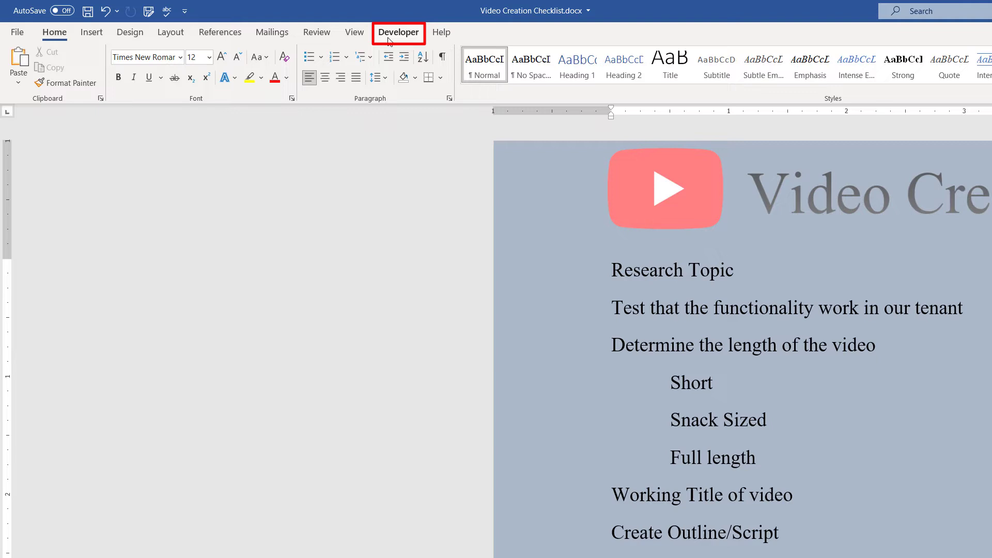
# - Insert a Check Box Content Control at the start of the Research Topic item
pyautogui.click(389, 38)
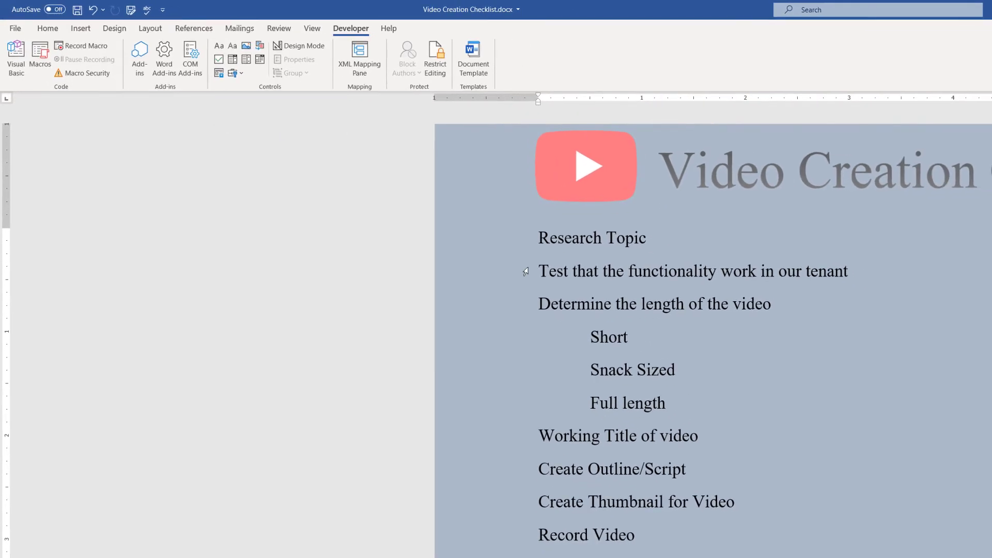
pyautogui.click(538, 236)
pyautogui.click(221, 63)
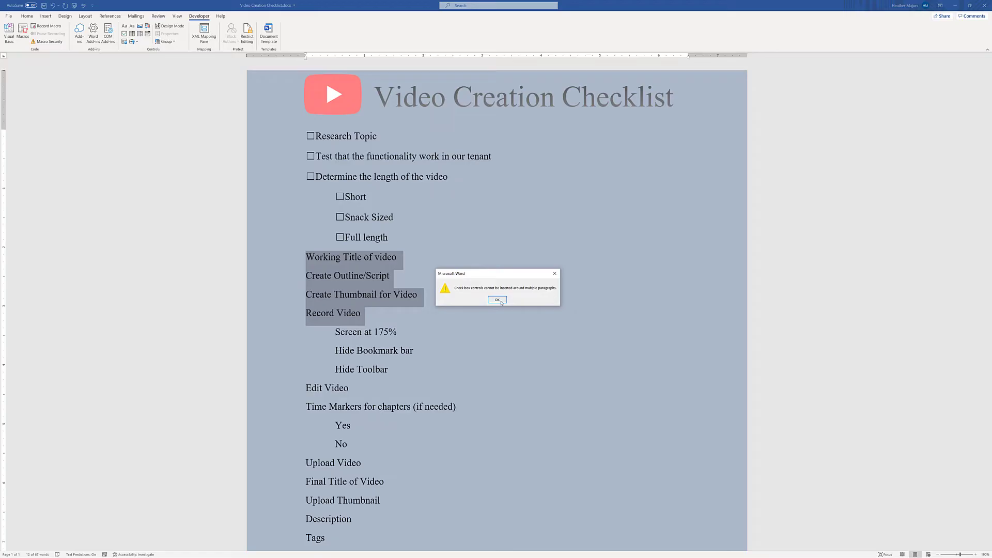
# - Insert check box controls before each item from Working Title of video through Time Markers for chapters
pyautogui.click(498, 454)
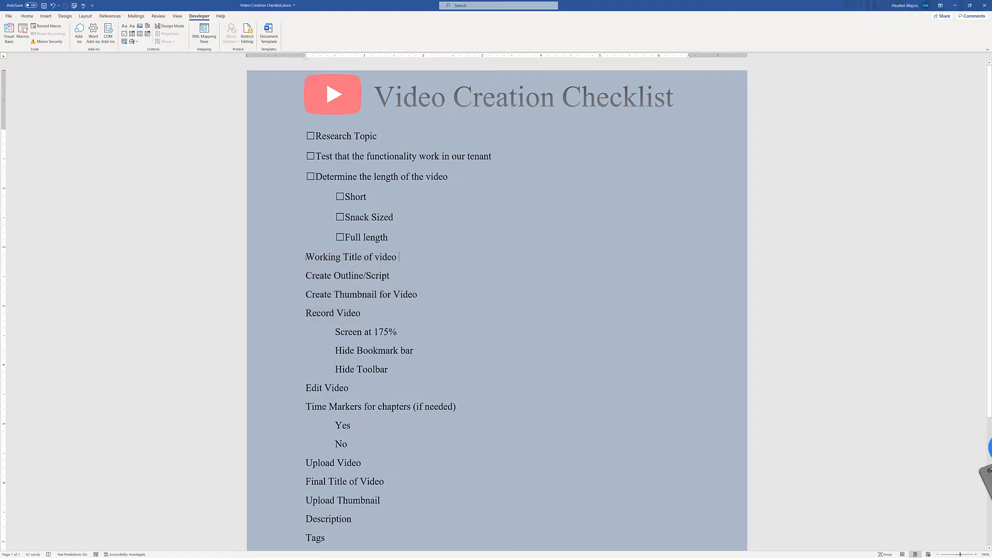
pyautogui.click(124, 34)
pyautogui.press('Down')
pyautogui.click(124, 33)
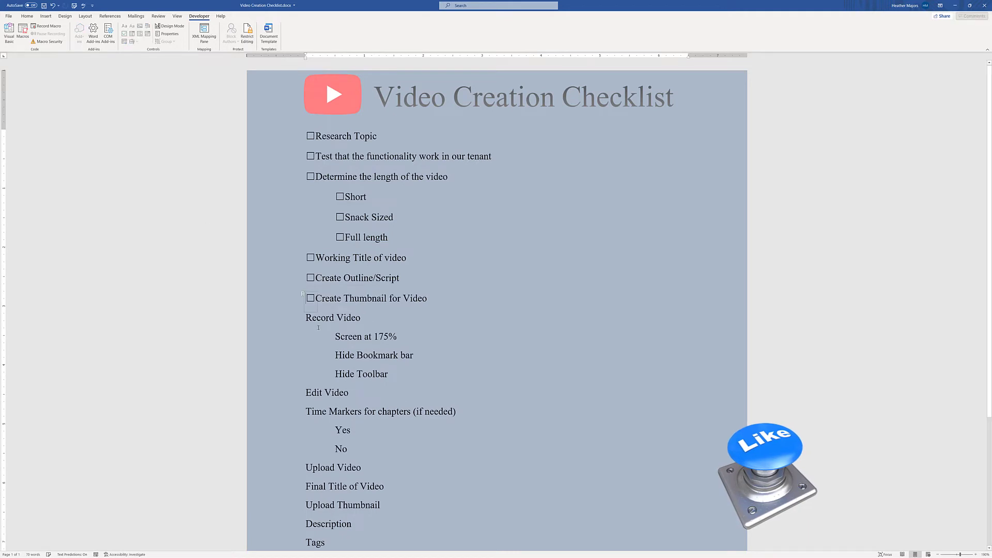
pyautogui.press('Down')
pyautogui.click(124, 34)
pyautogui.press('Down')
pyautogui.click(124, 34)
pyautogui.press('Down')
pyautogui.click(124, 34)
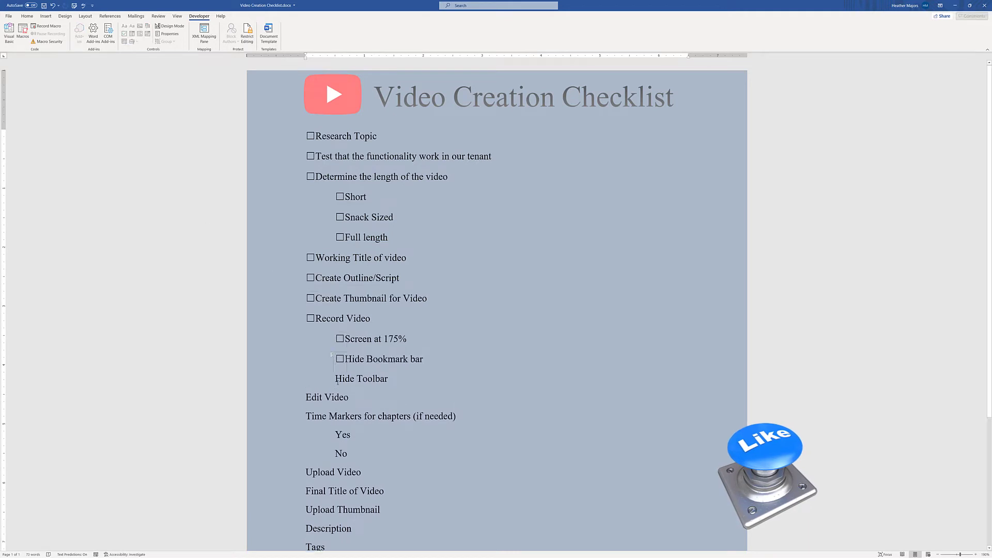
pyautogui.press('Down')
pyautogui.click(124, 34)
pyautogui.click(124, 34)
pyautogui.press('Down')
pyautogui.click(124, 34)
pyautogui.scroll(-2, 117, 59)
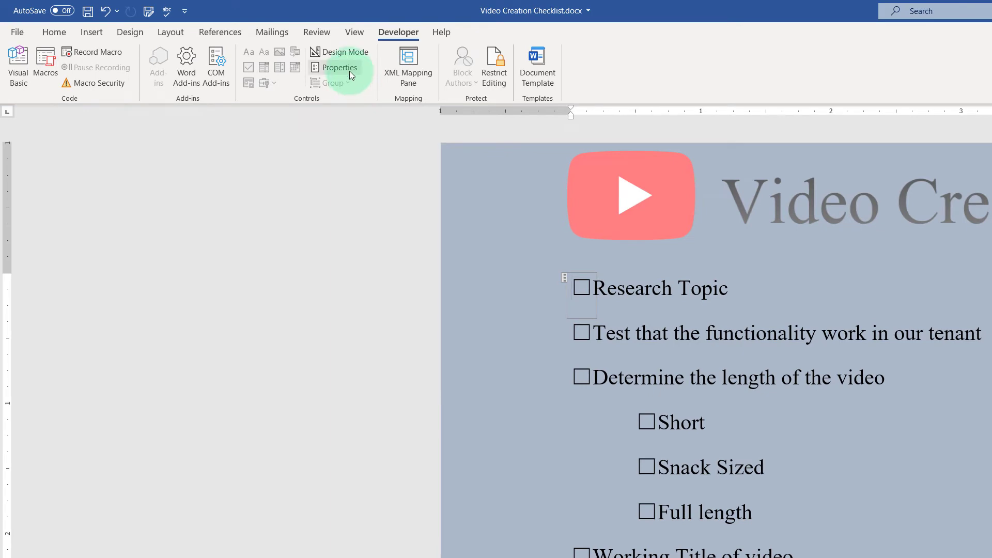
# - Set the Research Topic check box's checked symbol to the Wingdings 254 boxed check mark
pyautogui.click(349, 70)
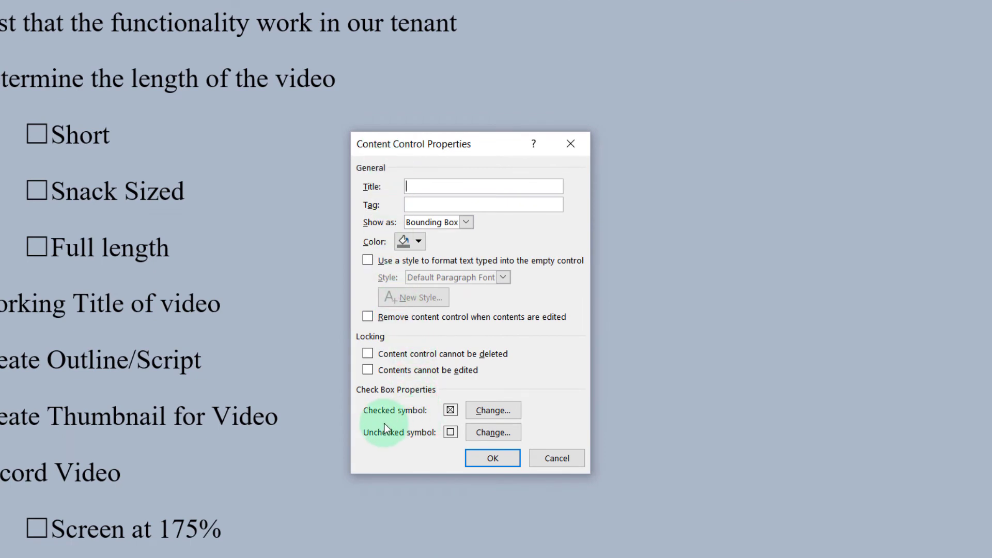
pyautogui.click(490, 412)
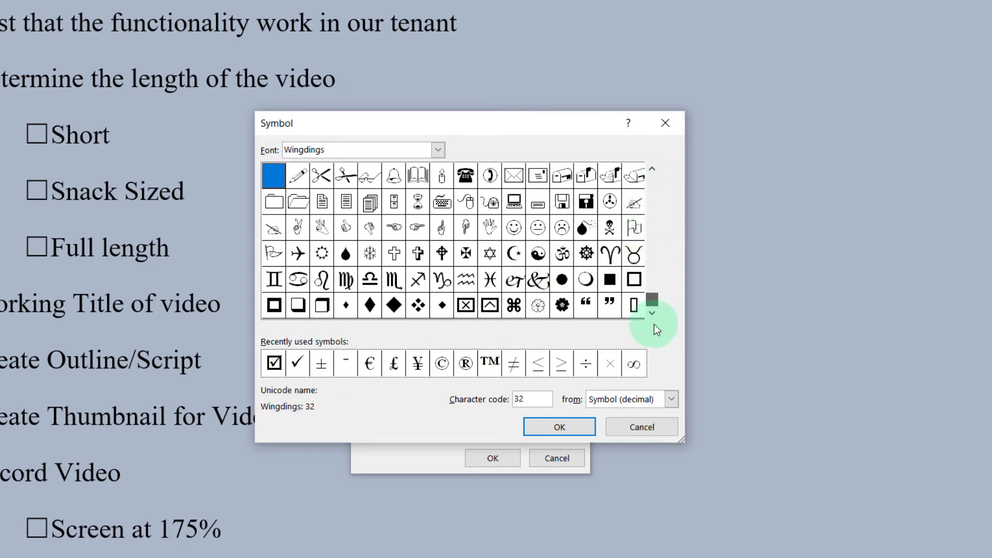
pyautogui.moveTo(655, 324); pyautogui.dragTo(655, 324)
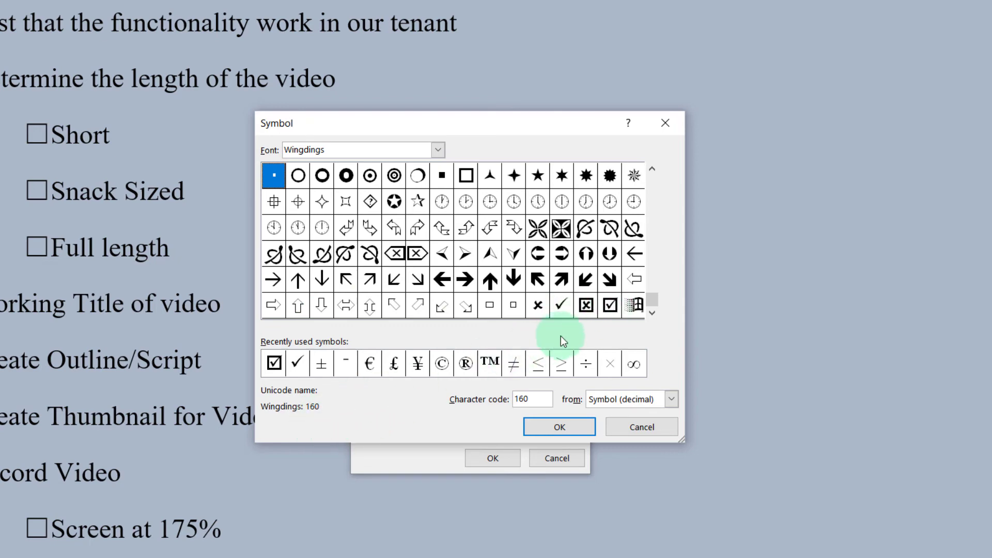
pyautogui.click(612, 311)
pyautogui.click(556, 434)
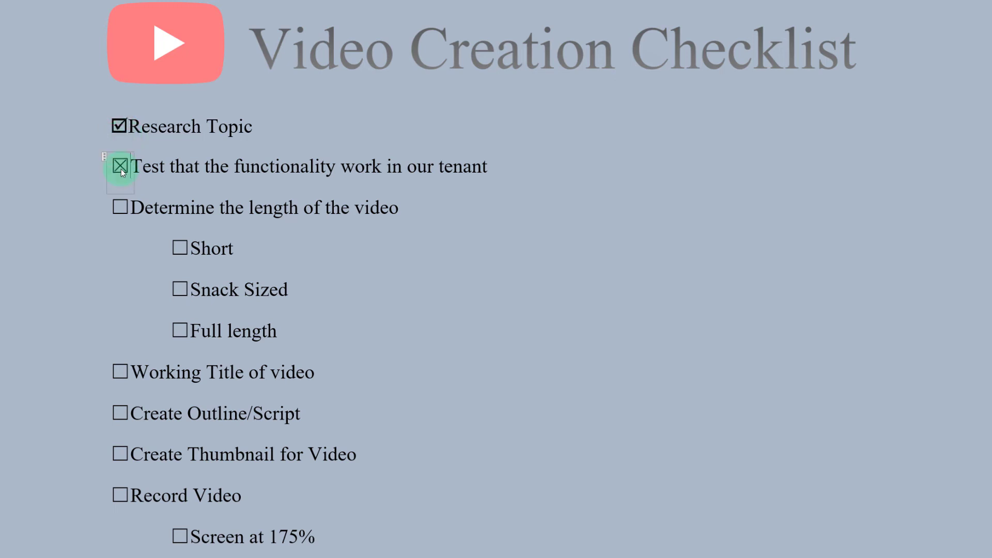
# - Copy the ticked Research Topic check box and paste it over the second item's check box
pyautogui.click(122, 127)
pyautogui.click(119, 127)
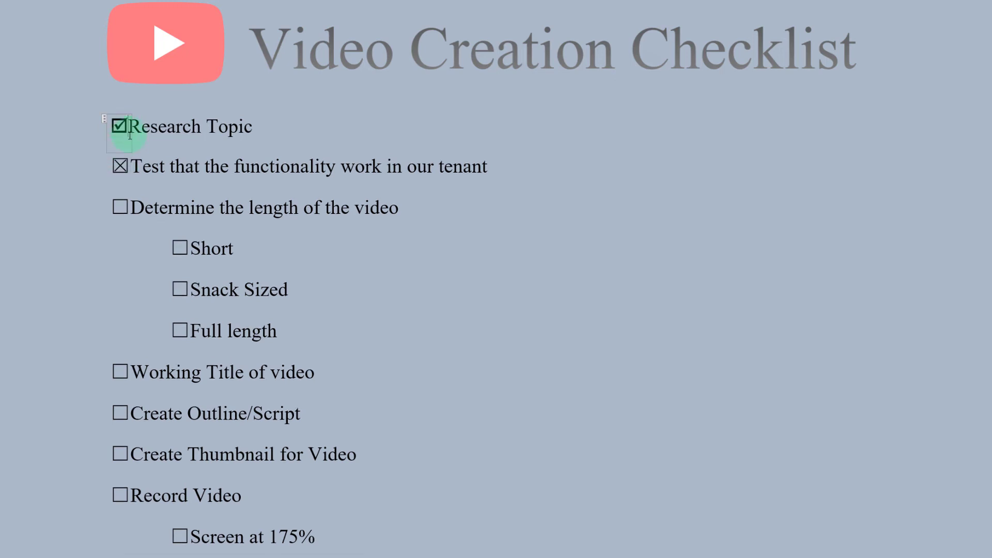
pyautogui.hotkey('ctrl', 'c')
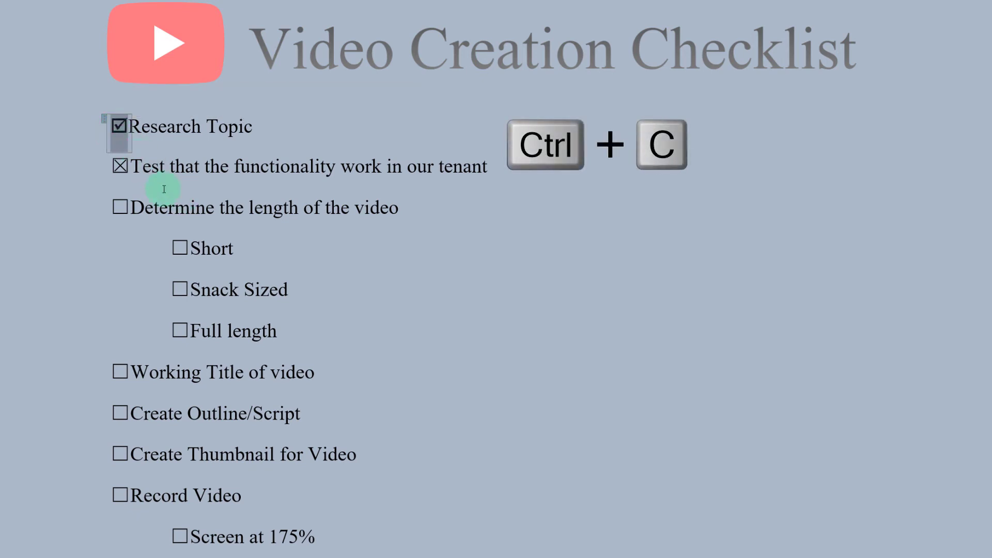
pyautogui.doubleClick(125, 168)
pyautogui.hotkey('ctrl', 'v')
pyautogui.click(129, 170)
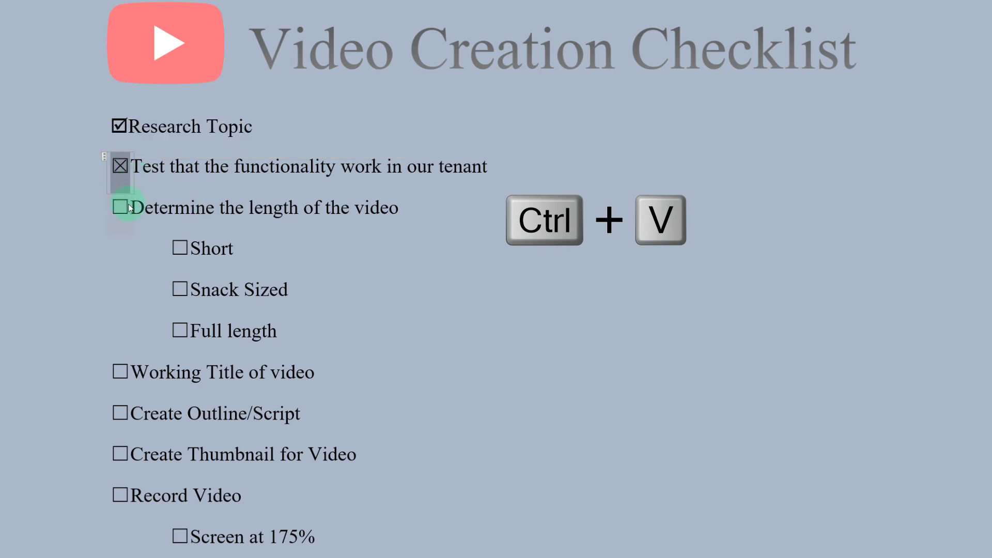
# - Paste the boxed check box before Determine the length of the video and Short, then add 'New item' below Tags
pyautogui.click(106, 199)
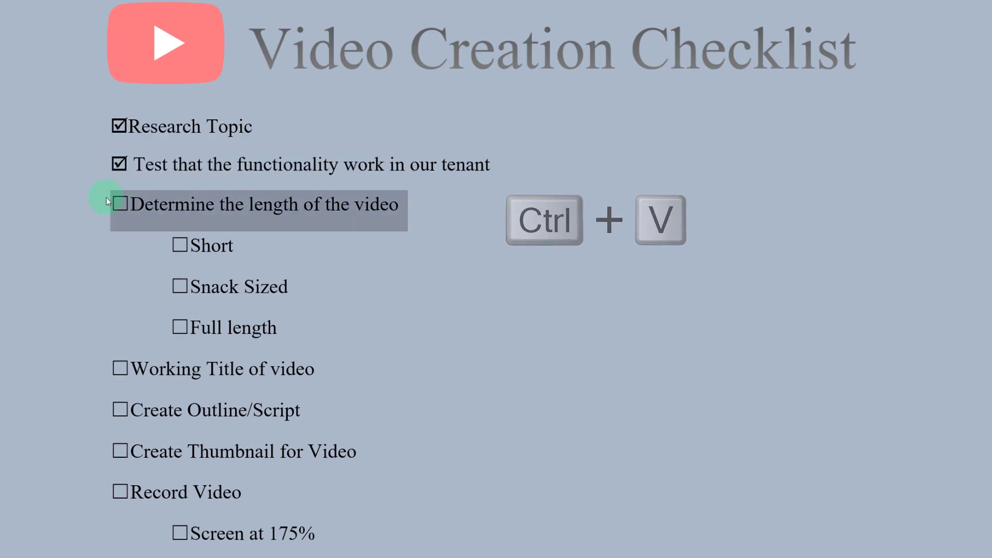
pyautogui.hotkey('ctrl', 'v')
pyautogui.click(181, 244)
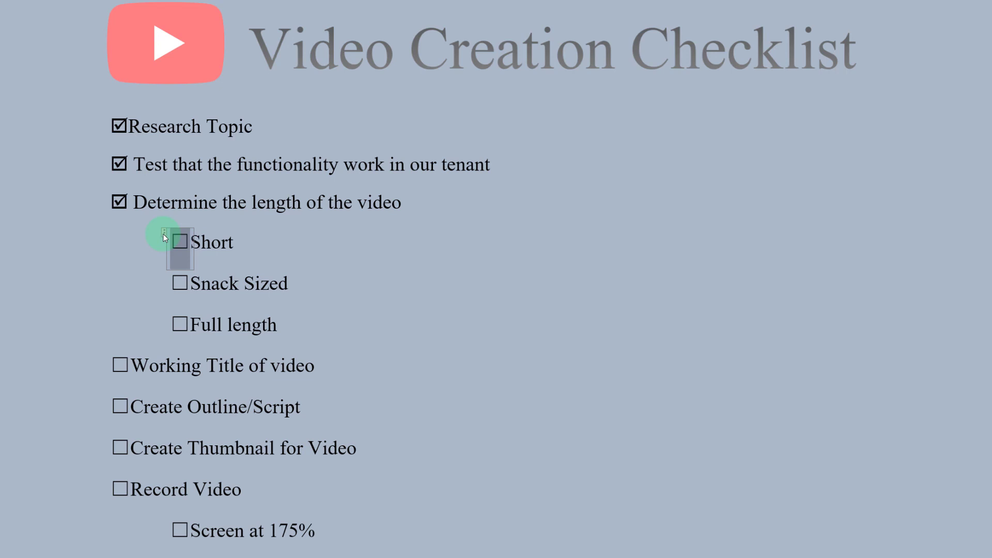
pyautogui.hotkey('ctrl', 'v')
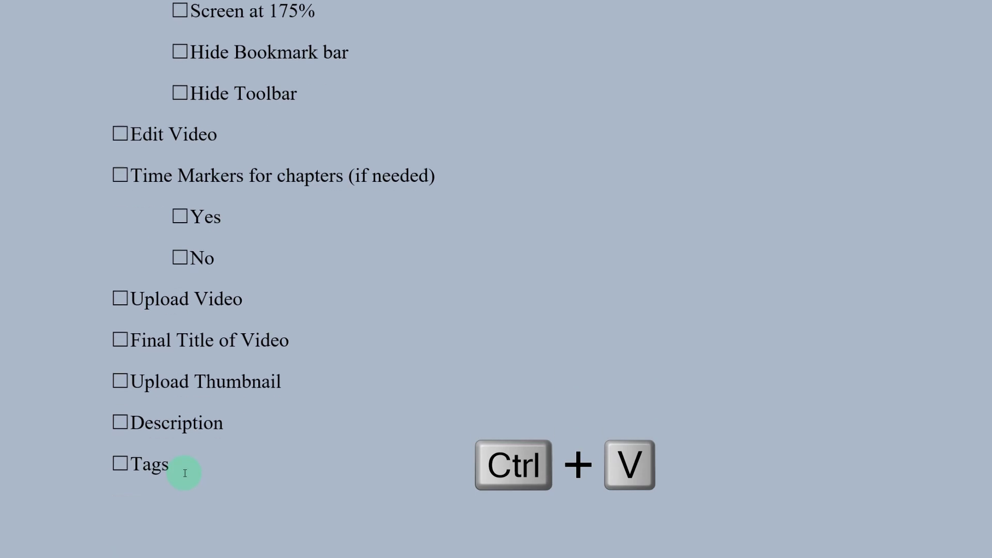
pyautogui.hotkey('ctrl', 'v')
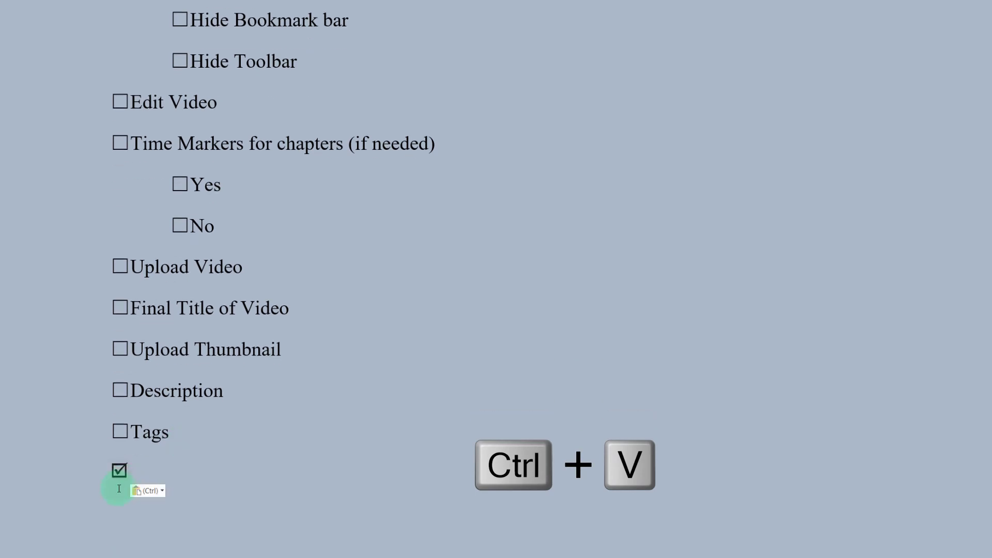
pyautogui.write('New item')
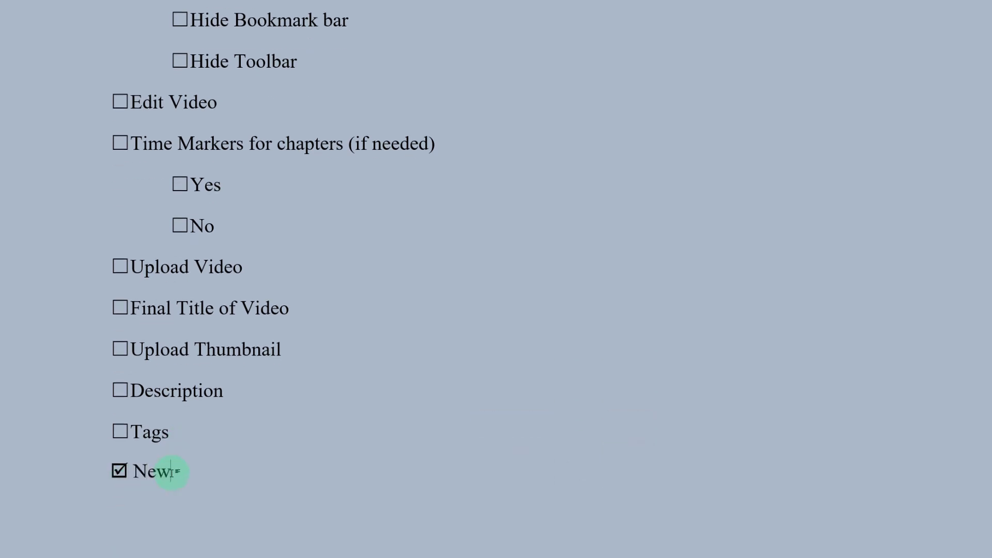